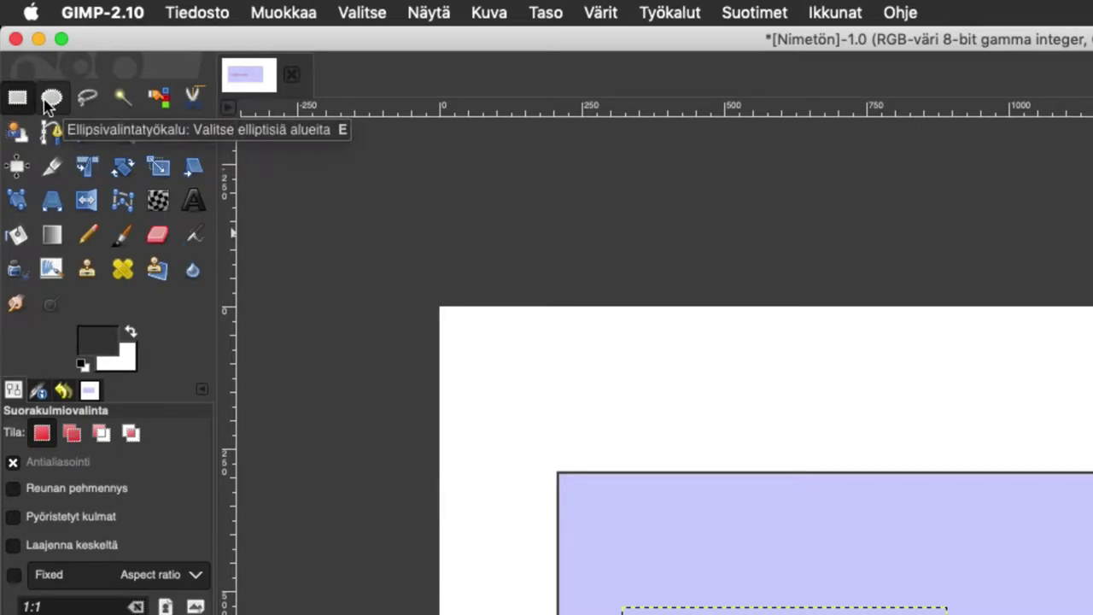
Draw a roughly 150 px circular selection just right of the Tekstiruutu text
left_click(51, 100)
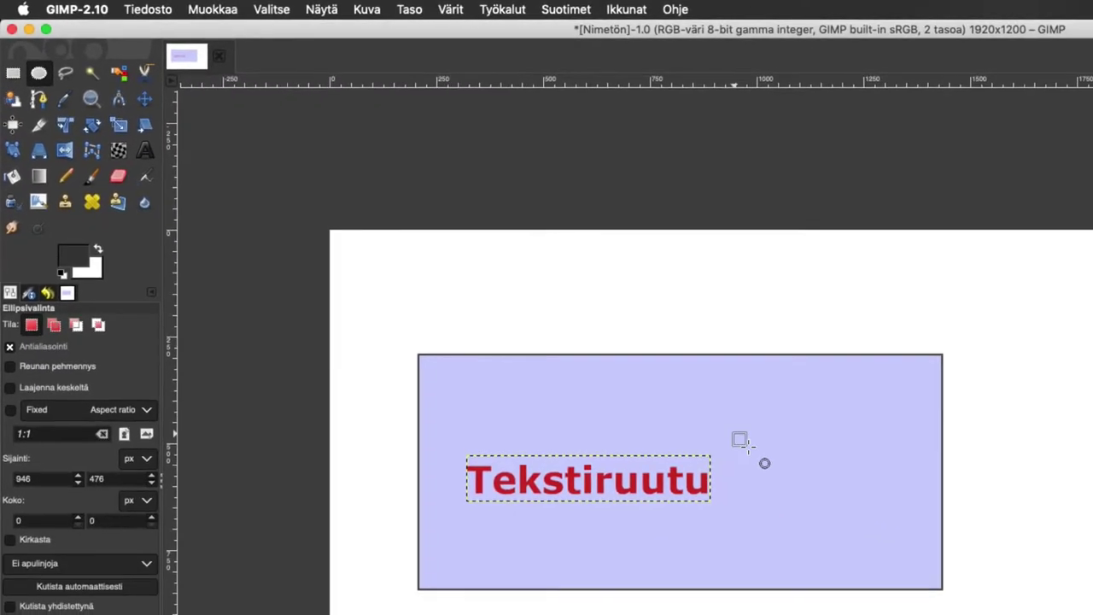
mouse_move(734, 435)
left_mouse_down()
mouse_move(809, 497)
mouse_move(772, 522)
mouse_move(803, 500)
mouse_move(794, 498)
mouse_move(908, 504)
mouse_move(837, 534)
mouse_move(792, 498)
left_mouse_up()
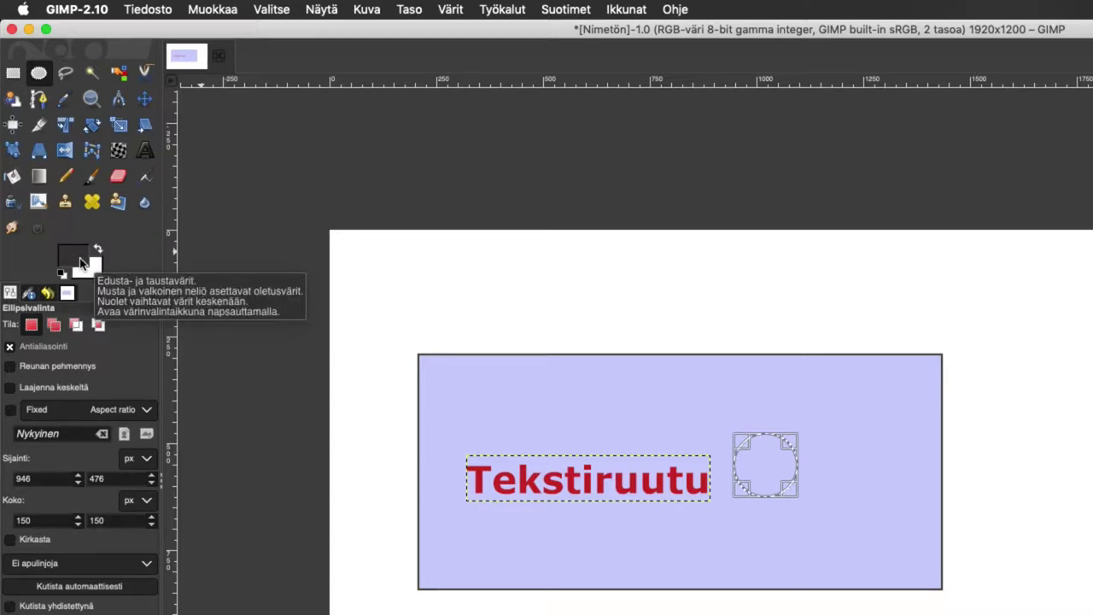
Bucket-fill the circular selection dark grey on the Taustaväri layer
left_click(12, 177)
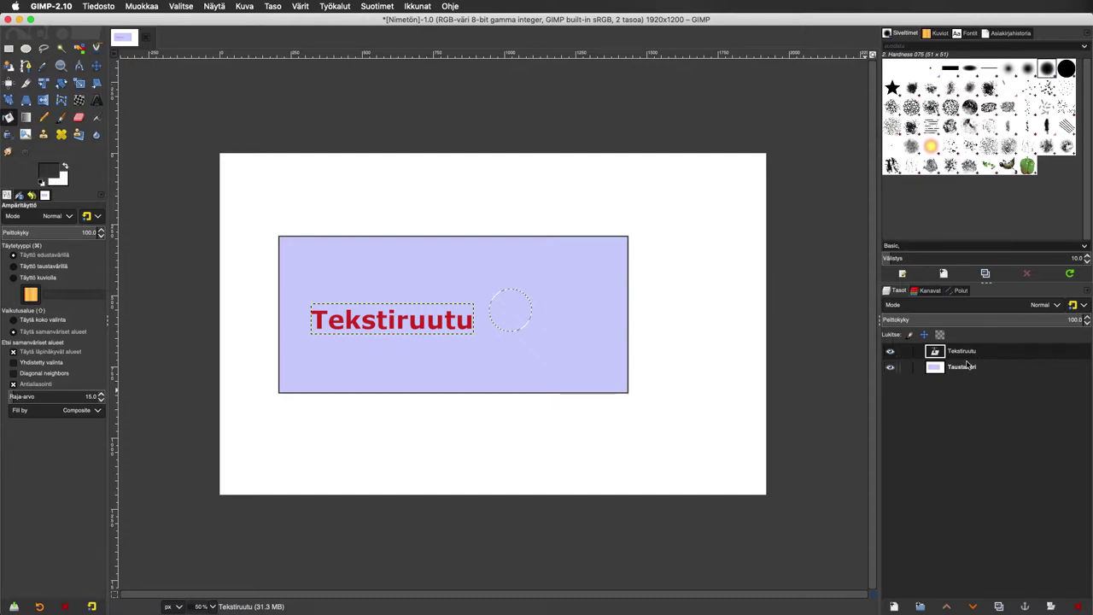
left_click(970, 368)
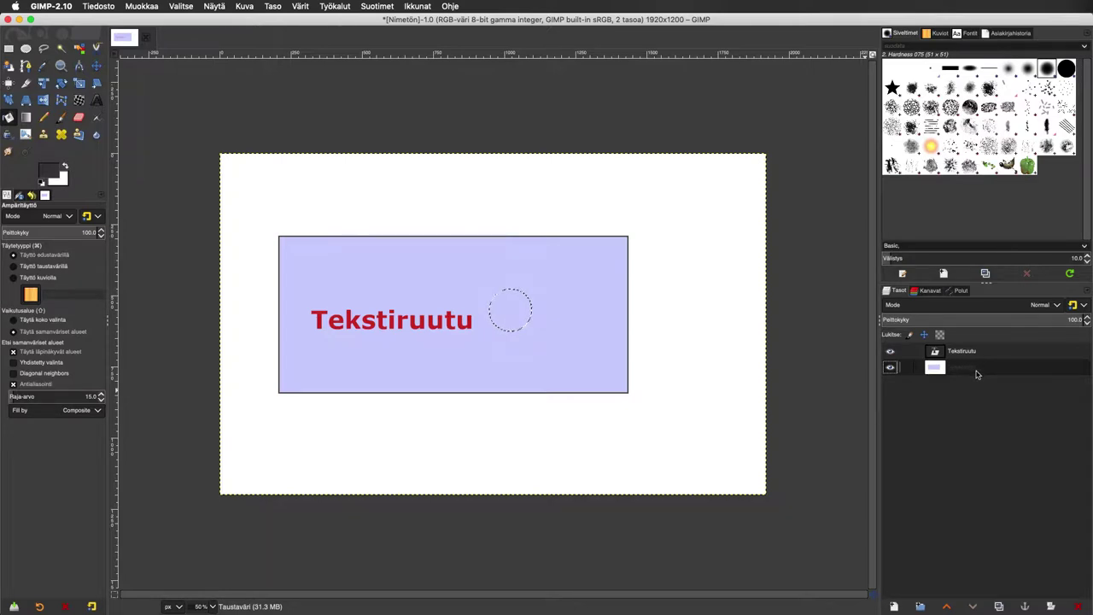
left_click(503, 299)
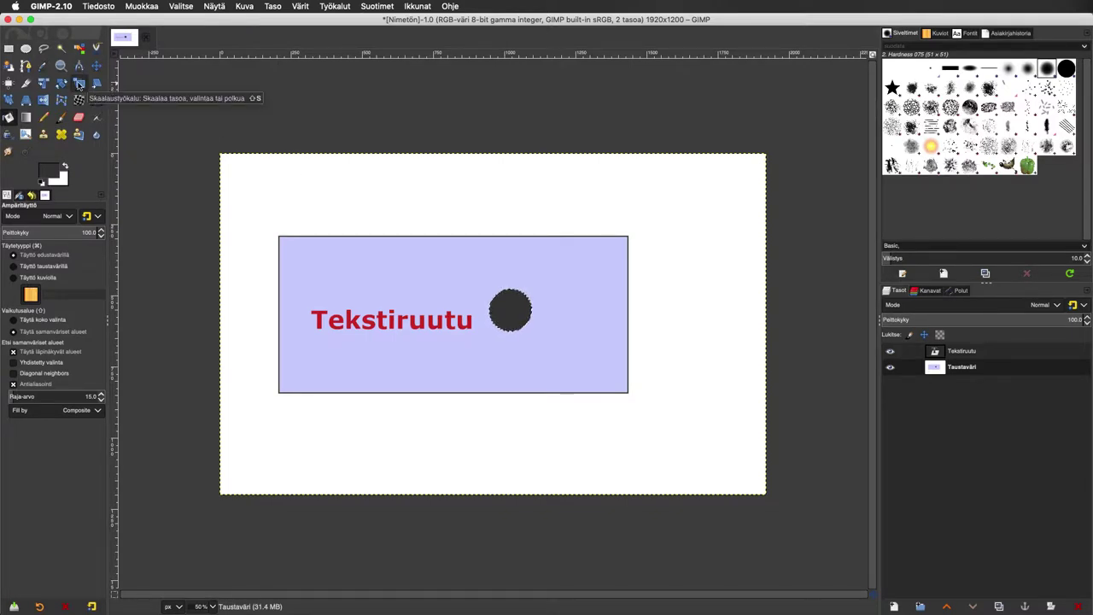
Scale the dark circle up to 225 × 225 px, placed right of the original
left_click(78, 83)
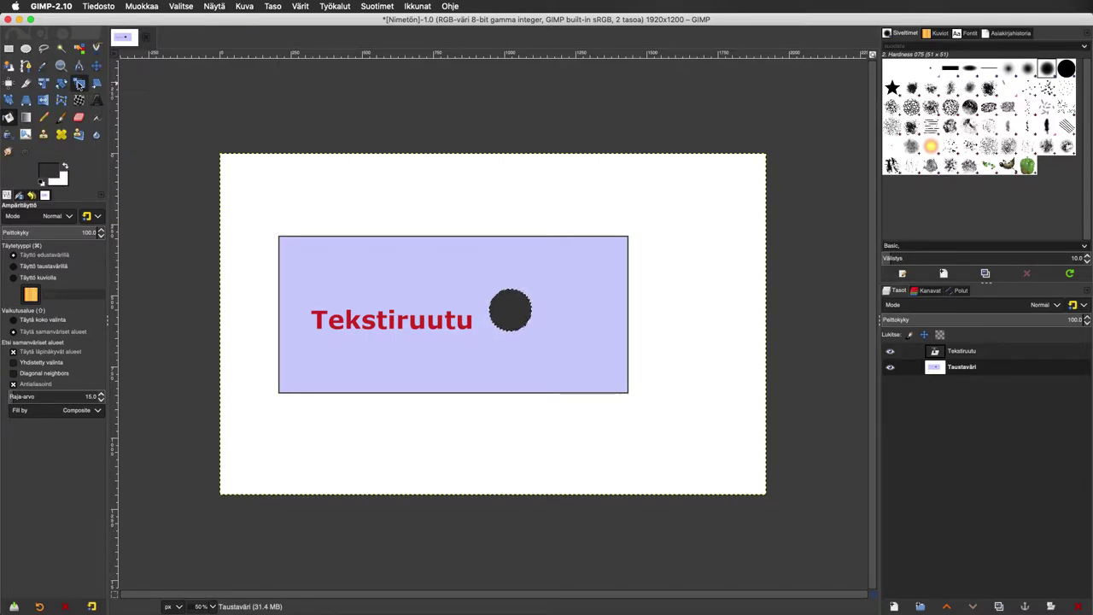
left_click(508, 304)
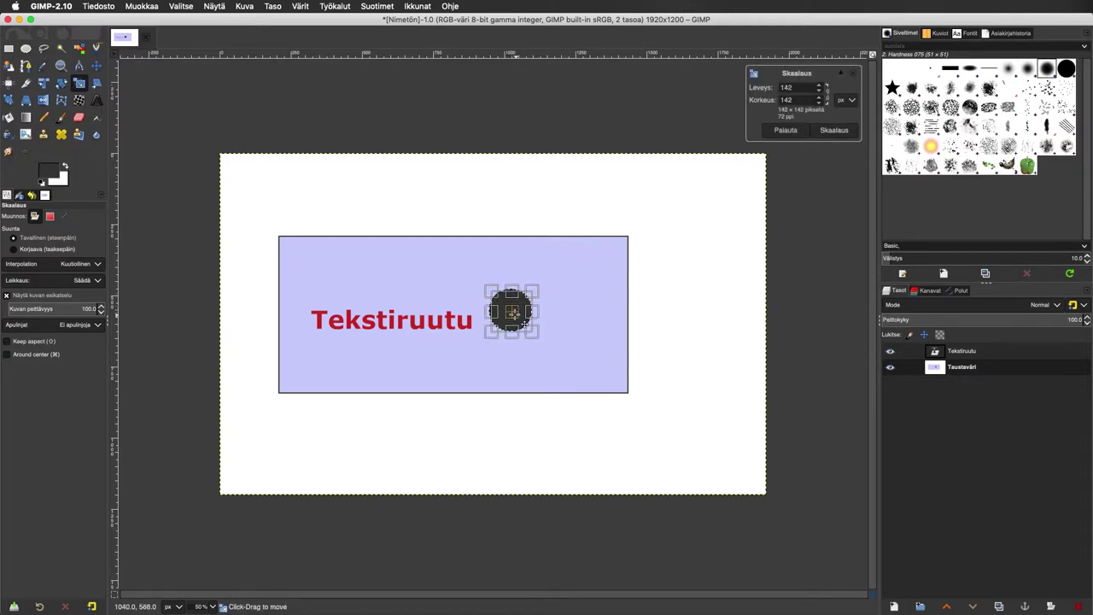
left_click_drag(516, 315, 592, 340)
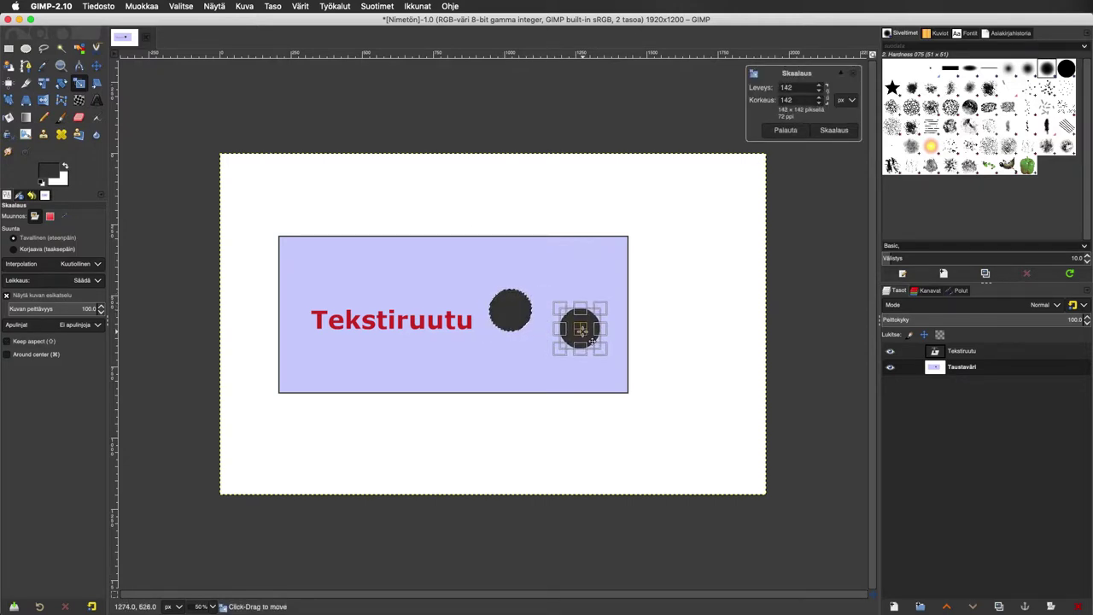
right_click(574, 313)
key("Escape")
left_click_drag(560, 307, 531, 283)
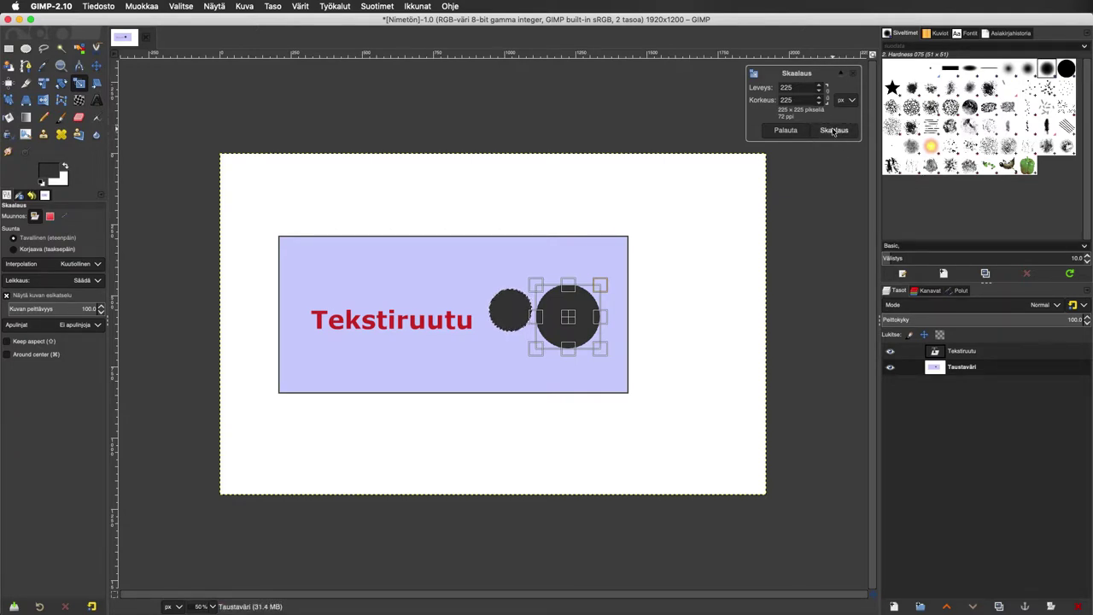
left_click(833, 131)
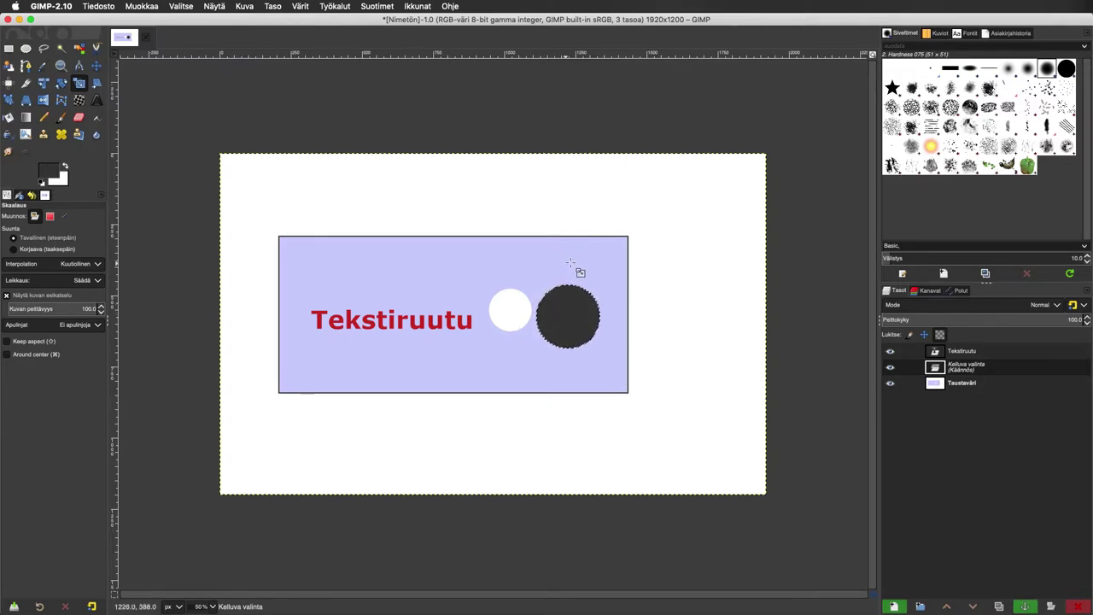
Anchor the floating circle, then undo with Muokkaa > Kumoa until both circles are gone
key("r")
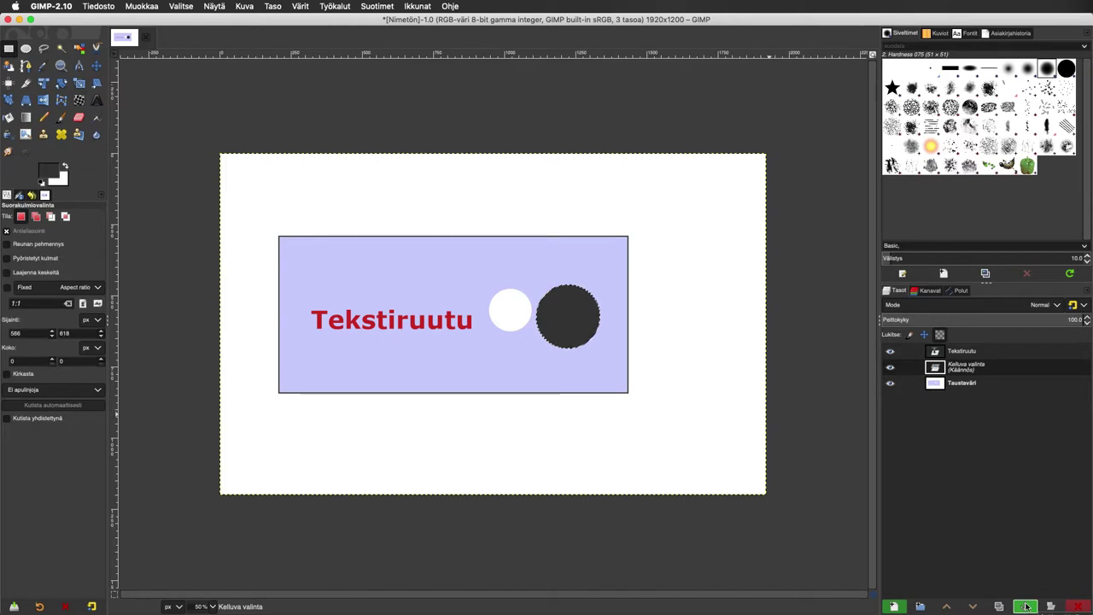
left_click(1027, 606)
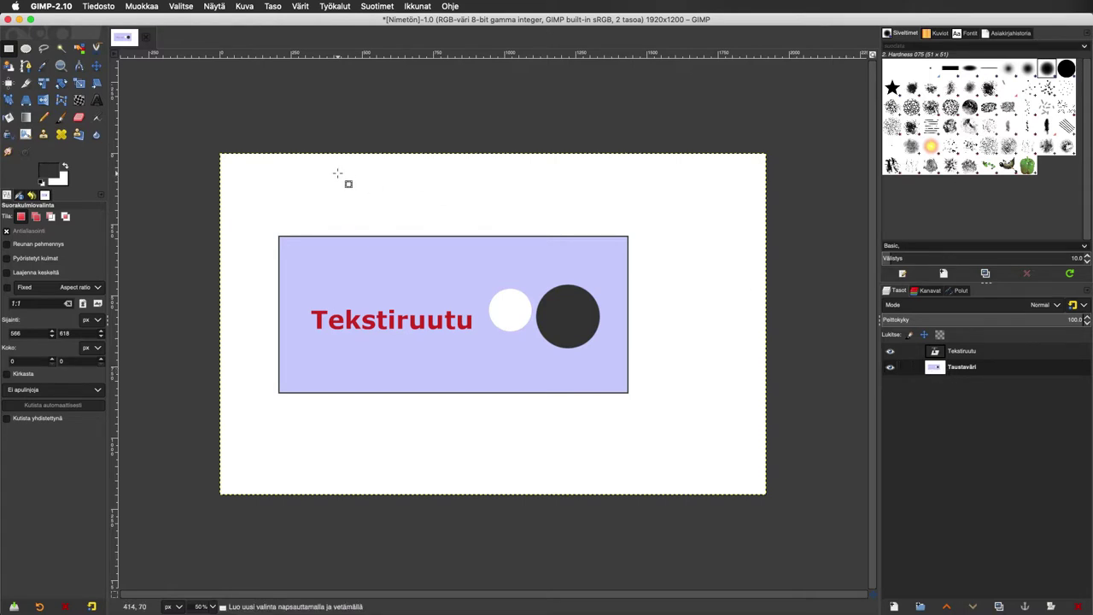
left_click(150, 8)
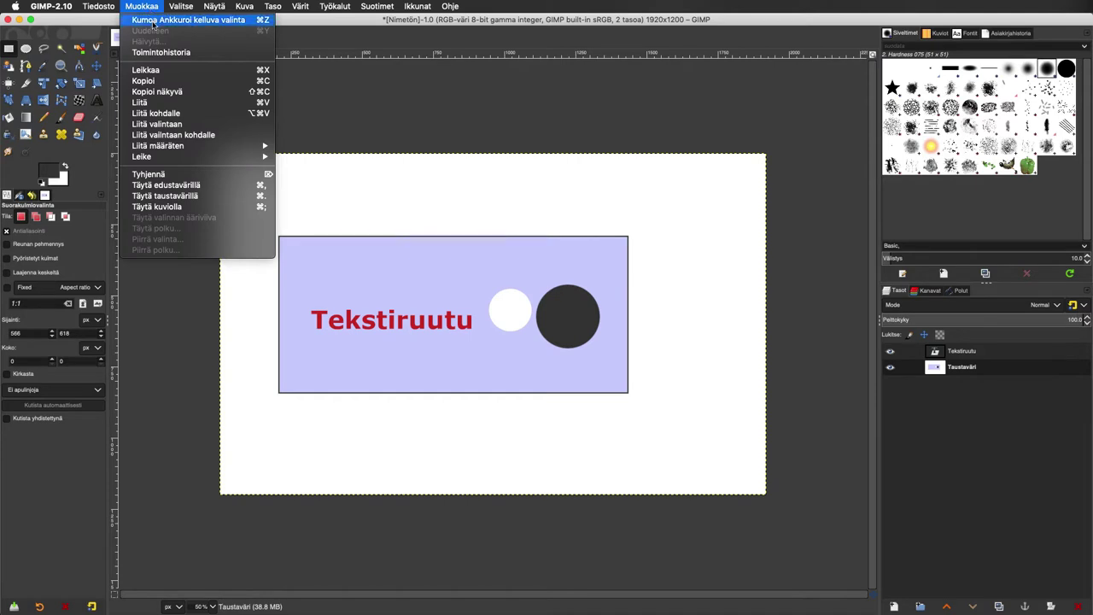
left_click(260, 20)
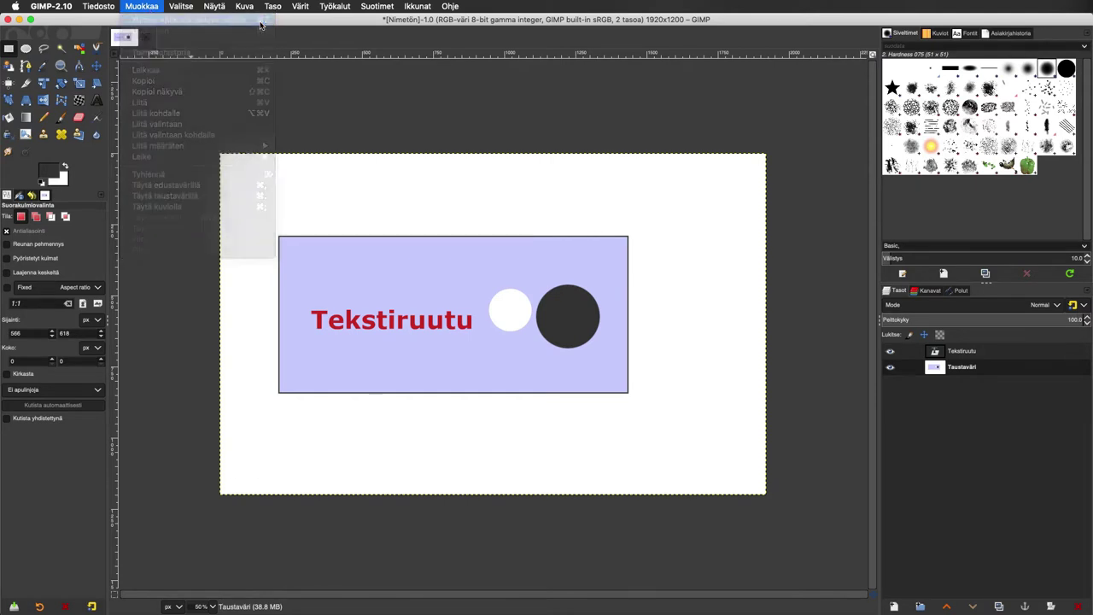
left_click(142, 7)
left_click(147, 20)
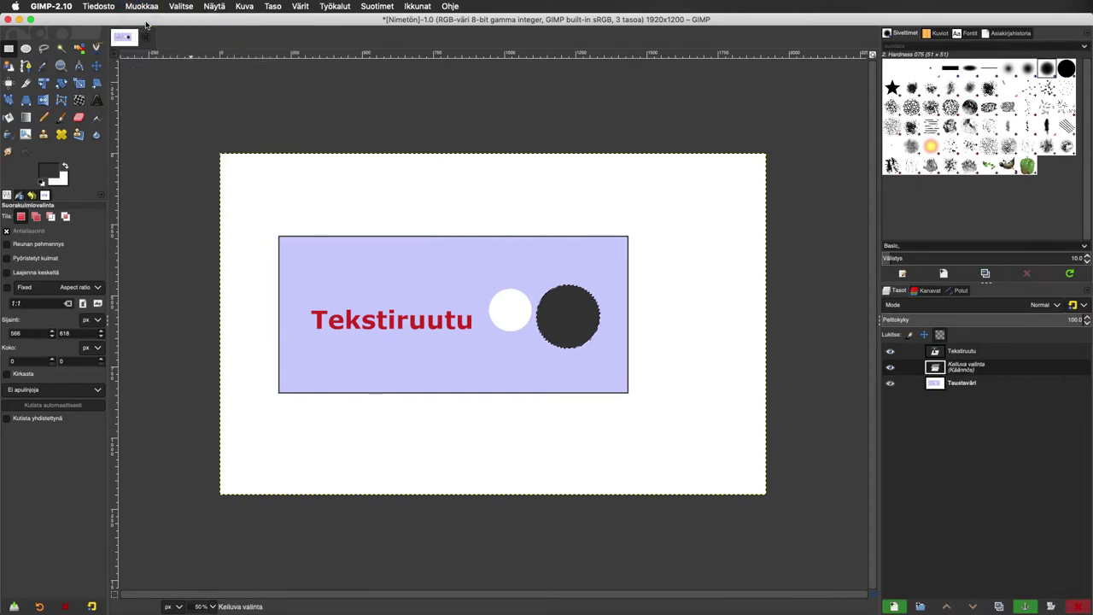
key("super+z")
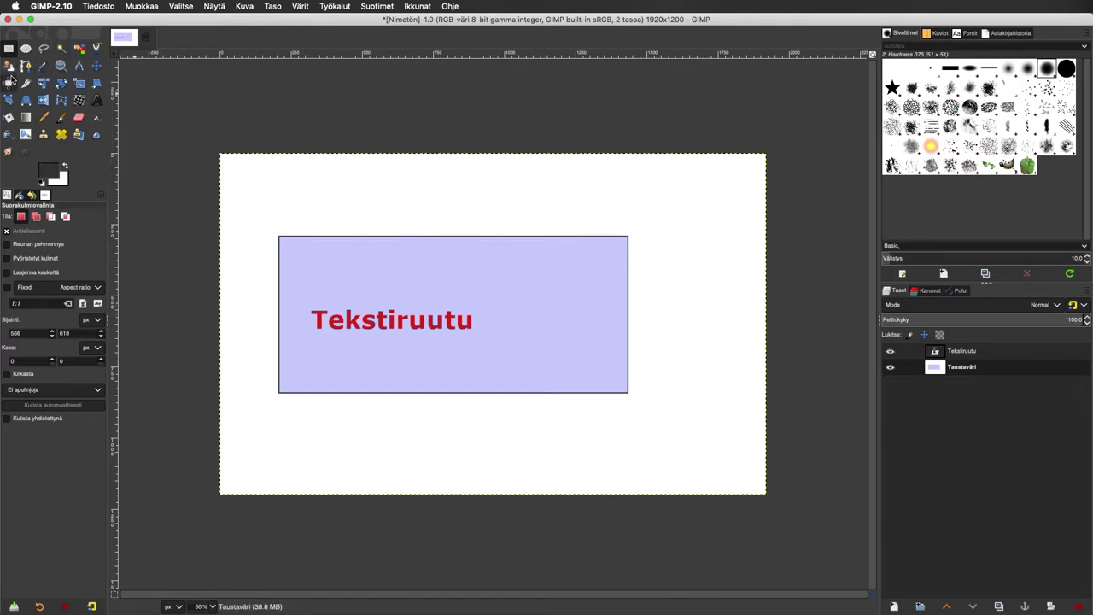
Draw a 158 × 158 px circular selection right of the Tekstiruutu text
left_click(26, 49)
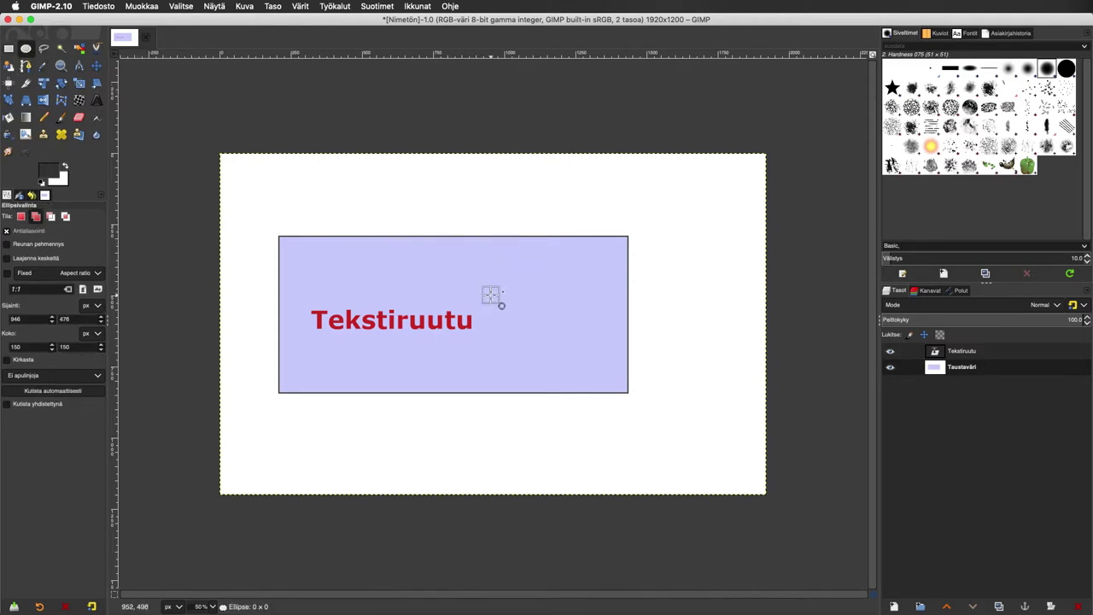
left_click_drag(491, 294, 533, 338)
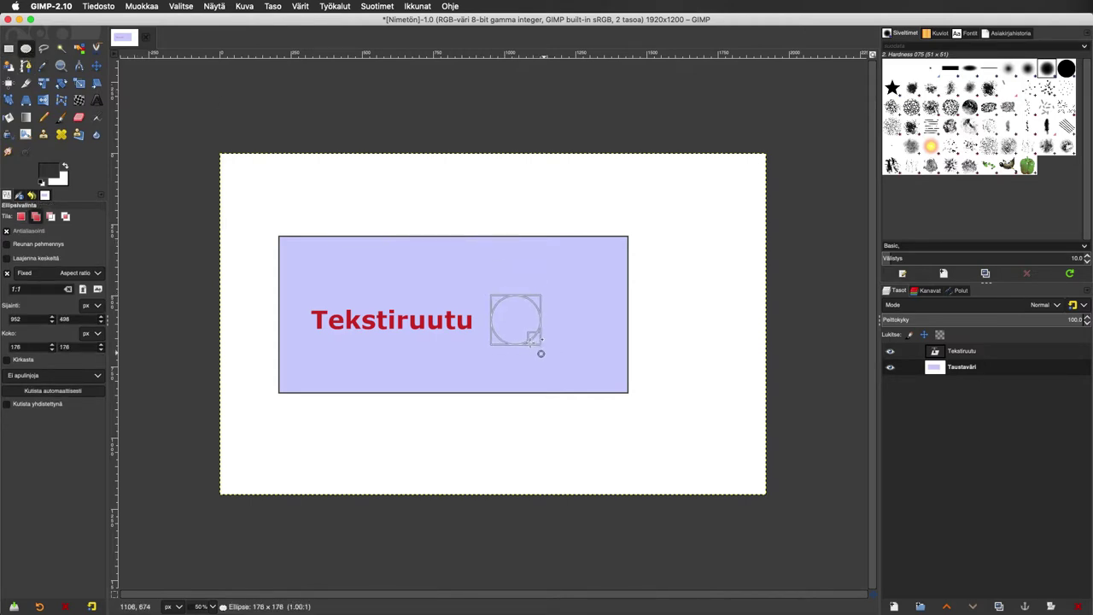
left_click_drag(541, 353, 535, 350)
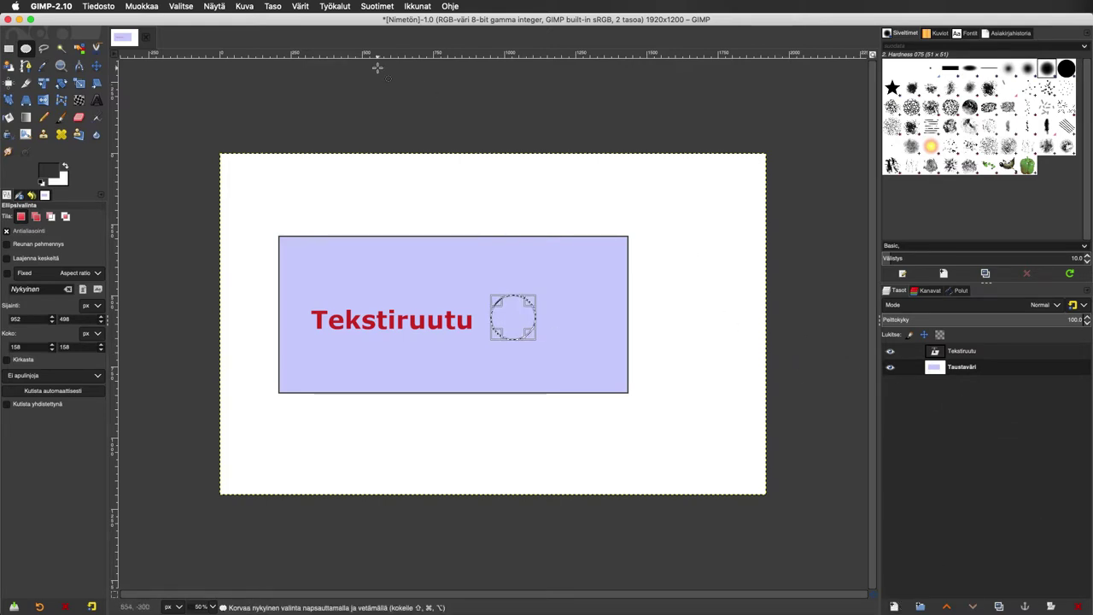
left_click(274, 6)
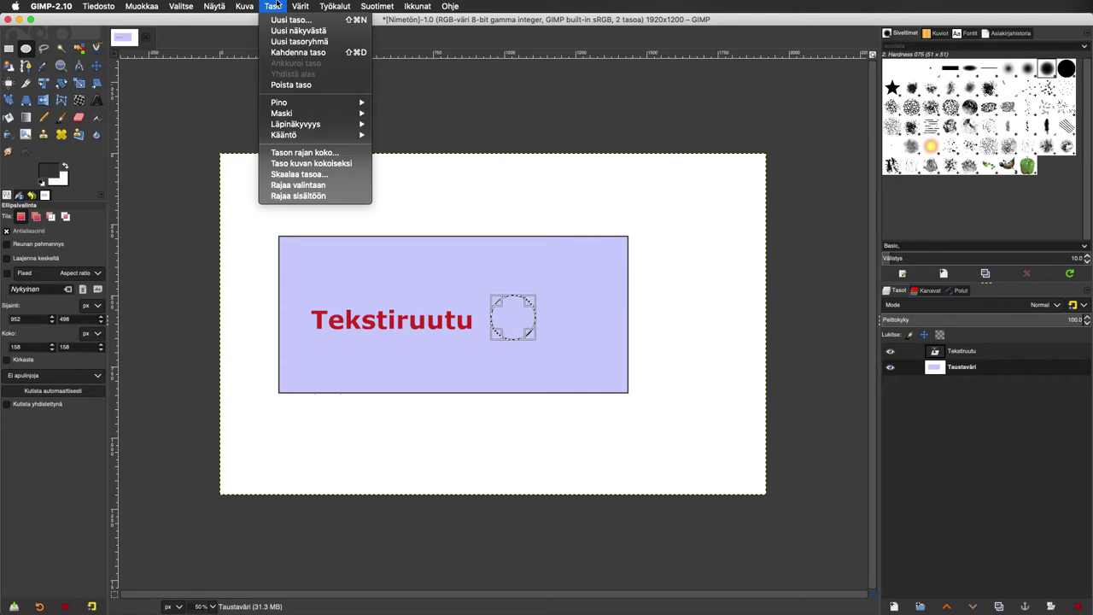
Add a new layer named Taso and bucket-fill the circle selection dark grey on it
left_click(317, 21)
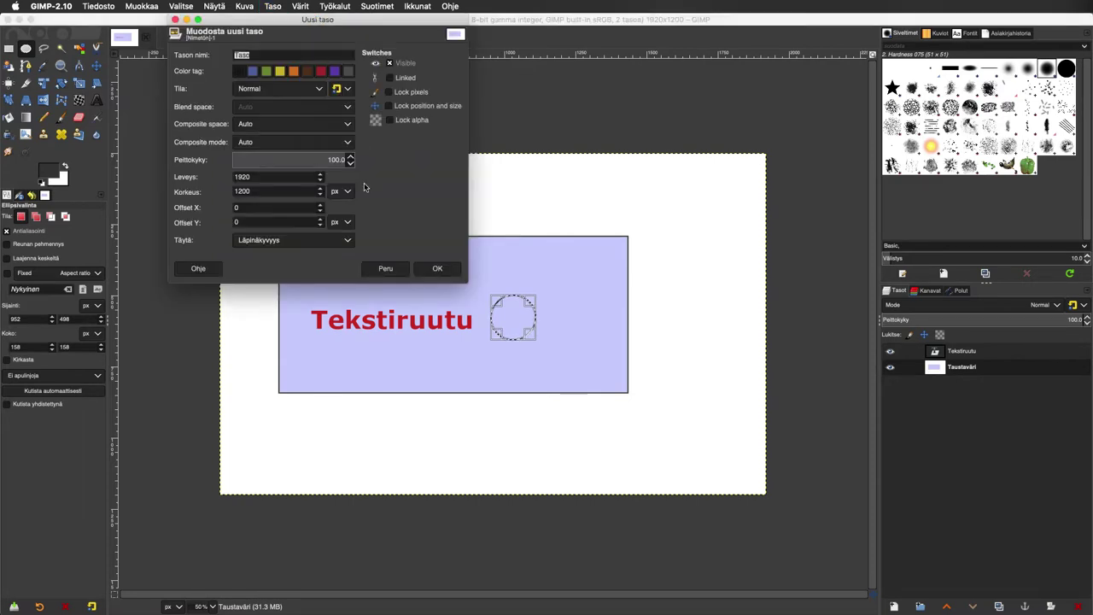
left_click(438, 268)
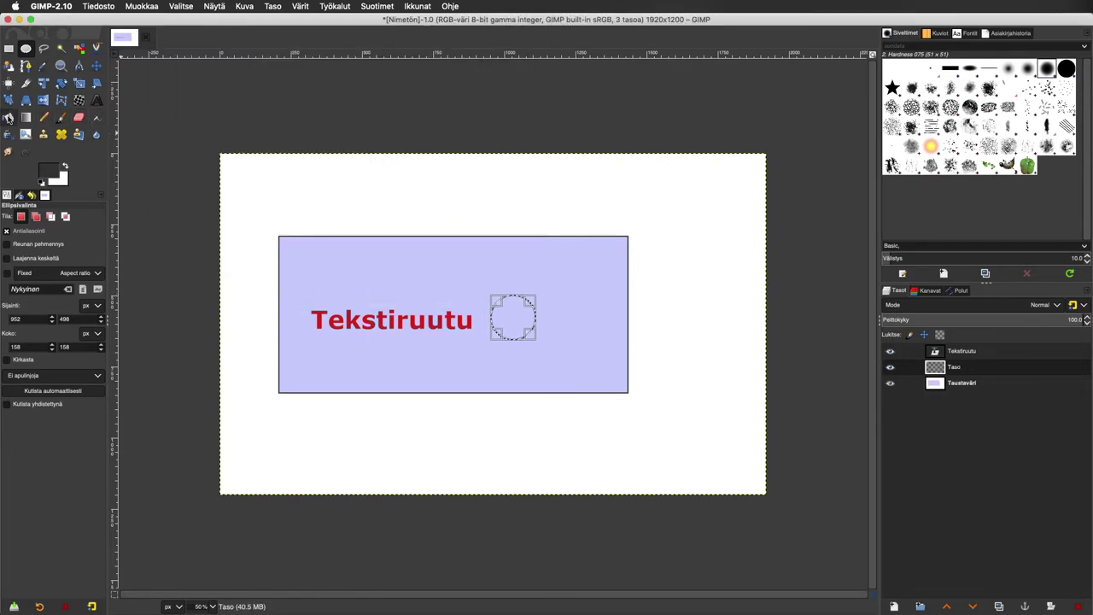
left_click(8, 118)
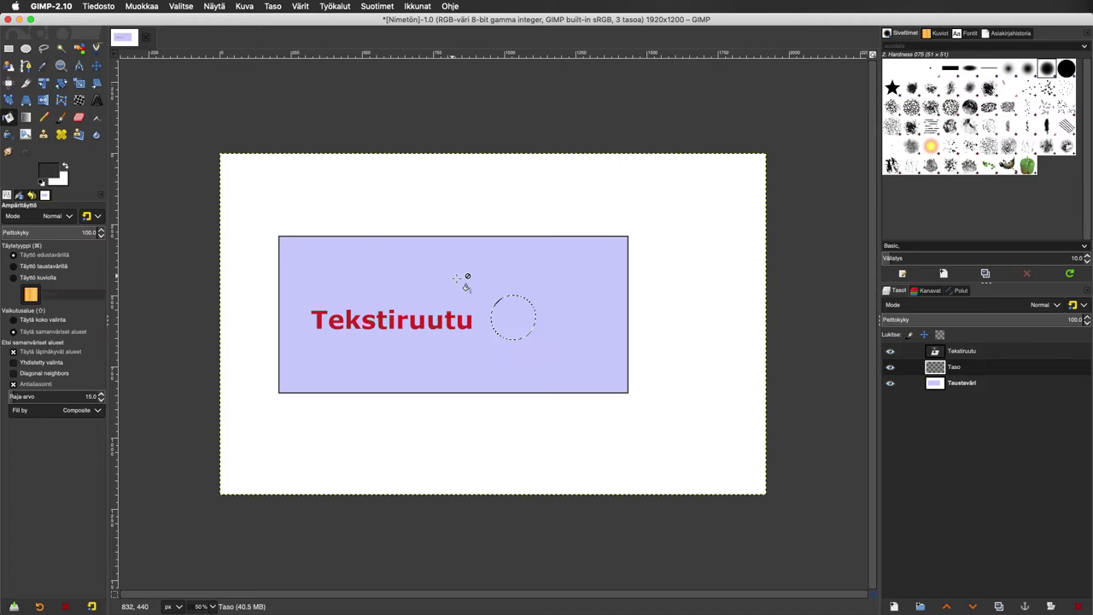
left_click(509, 307)
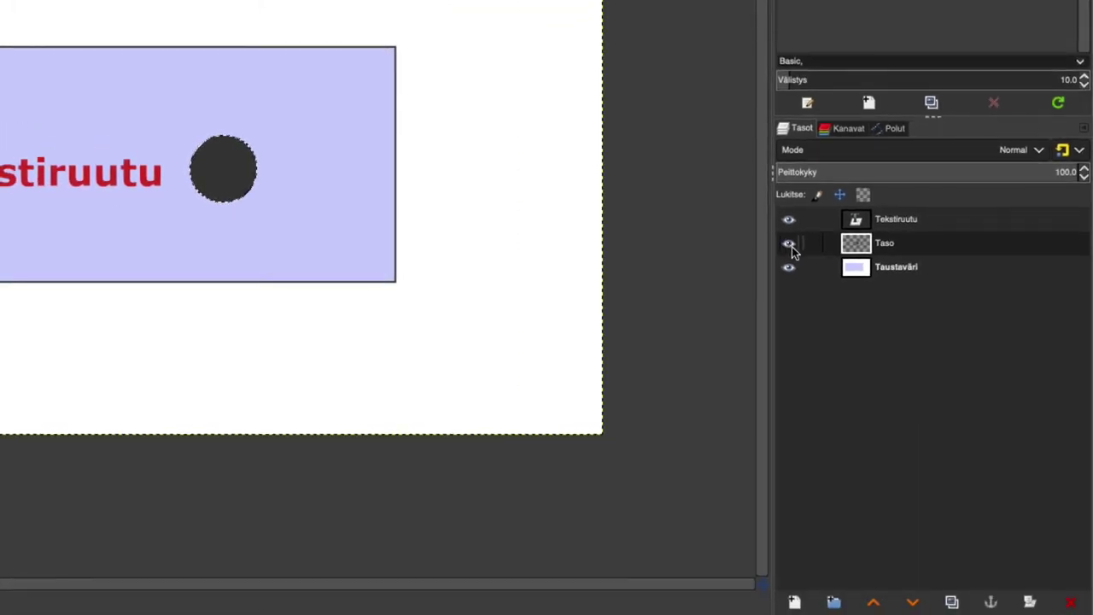
Toggle the Taso and Tekstiruutu layers' visibility to confirm the circle sits on Taso
left_click(791, 247)
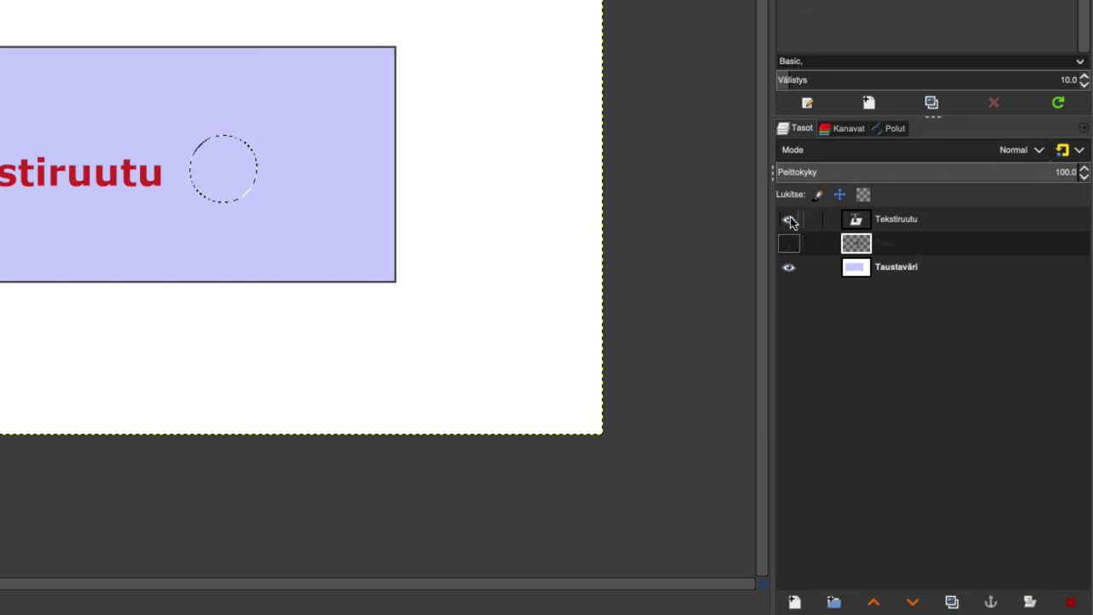
left_click(789, 220)
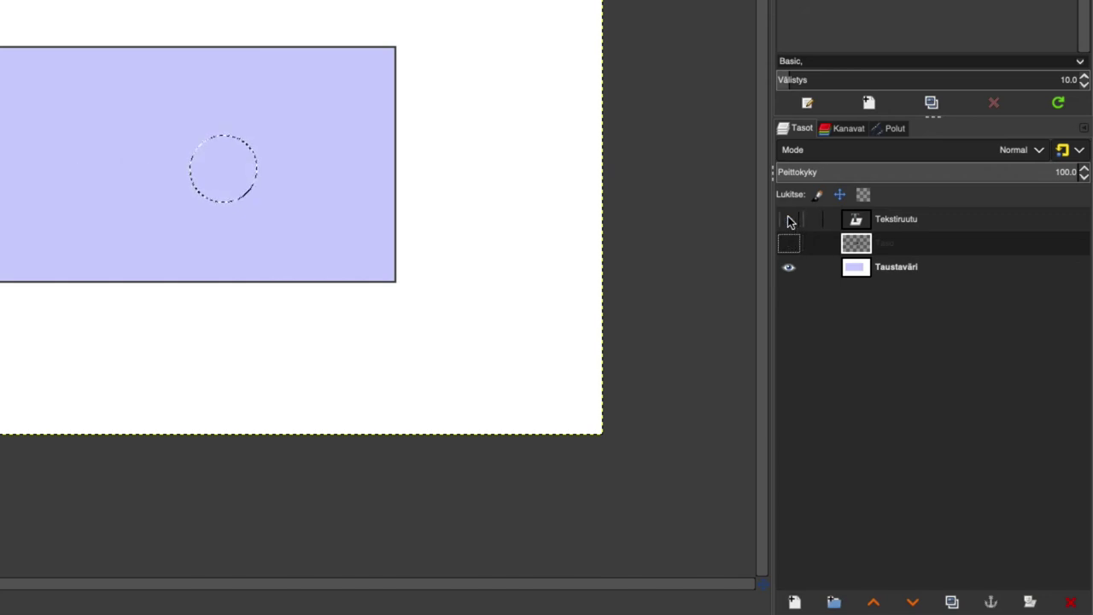
left_click(790, 220)
left_click(789, 245)
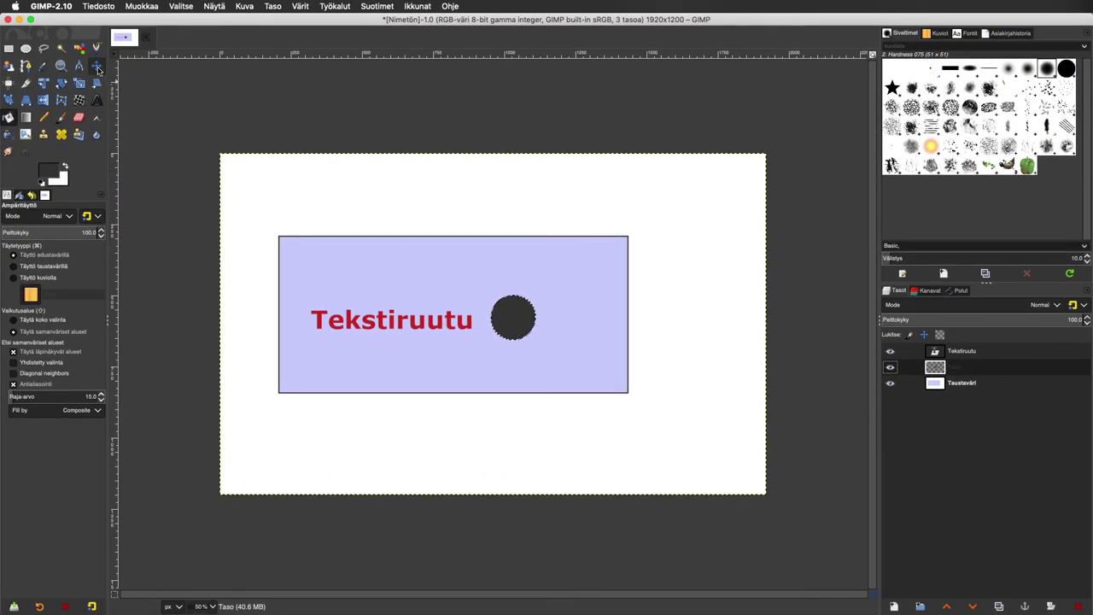
Move the Taso layer so the dark circle shifts further right of the text
left_click(97, 67)
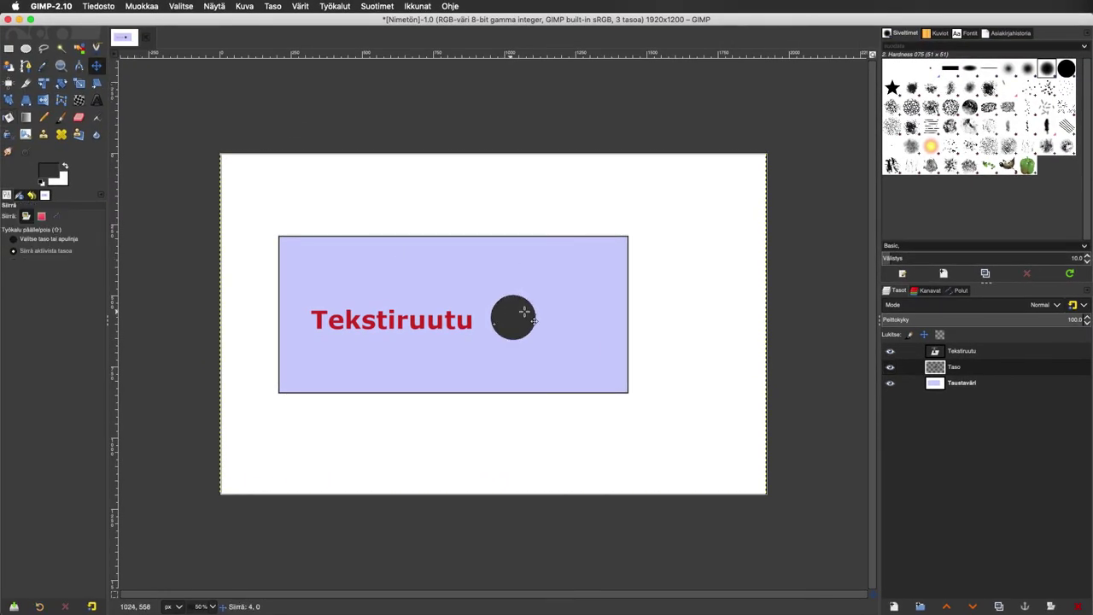
mouse_move(513, 318)
left_mouse_down()
mouse_move(583, 328)
mouse_move(540, 331)
mouse_move(505, 316)
left_mouse_up()
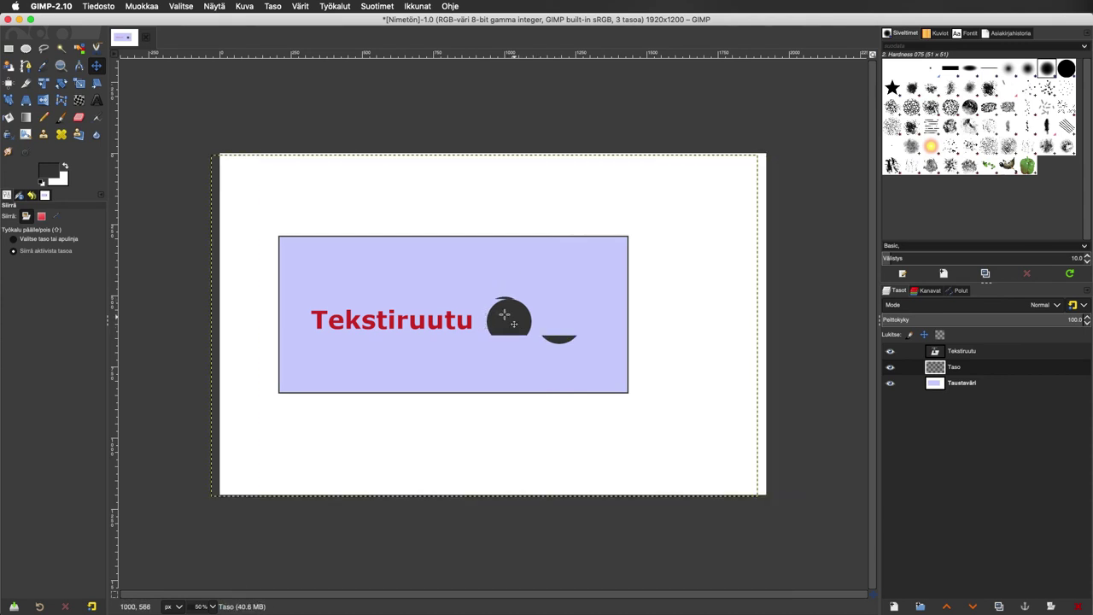
left_click_drag(505, 316, 560, 318)
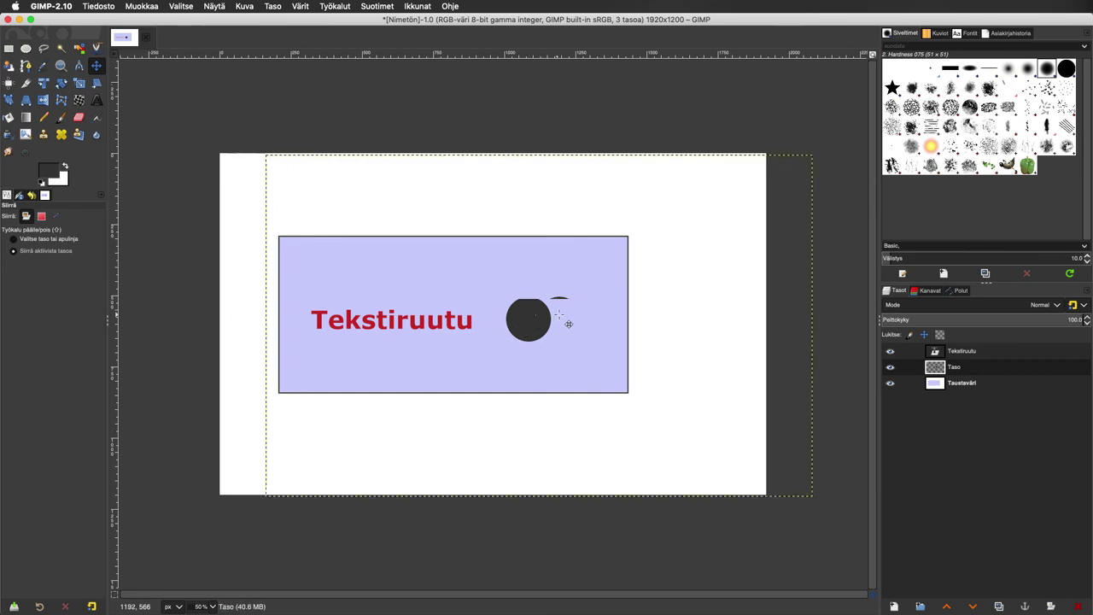